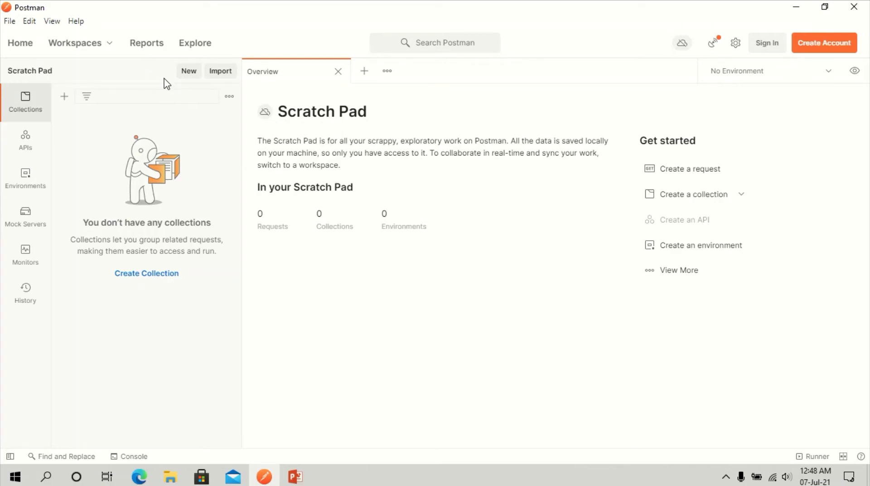
# Review the options for creating and importing items, and check the request history before returning to the collections
pyautogui.click(188, 71)
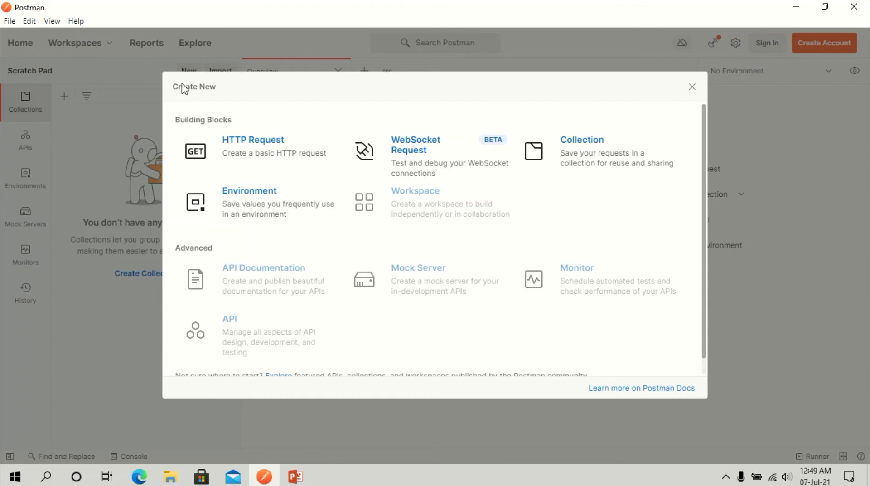
pyautogui.click(693, 86)
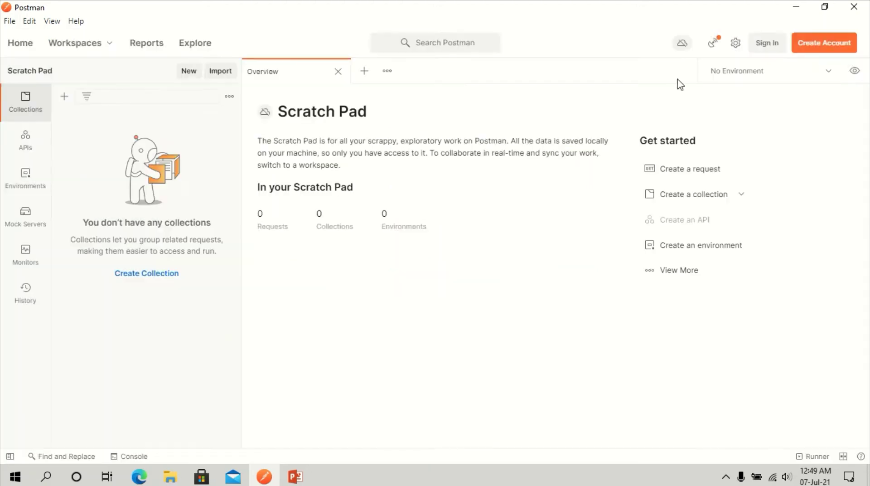
pyautogui.click(224, 72)
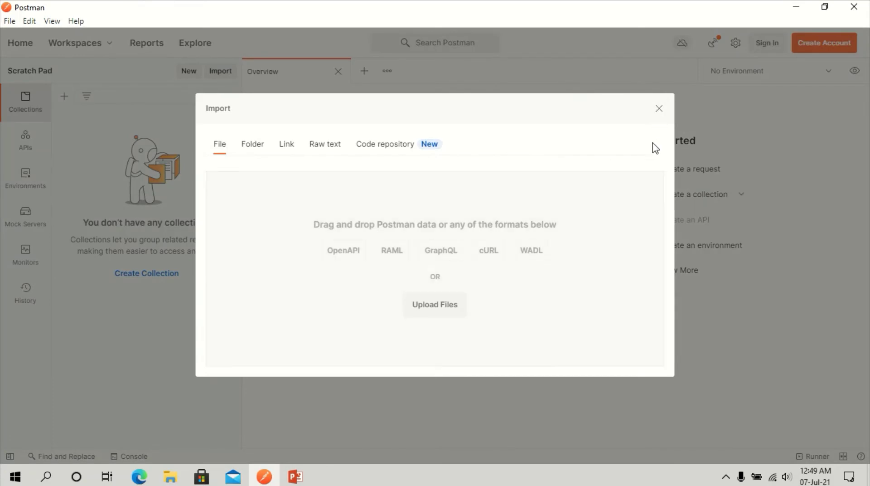
pyautogui.click(668, 108)
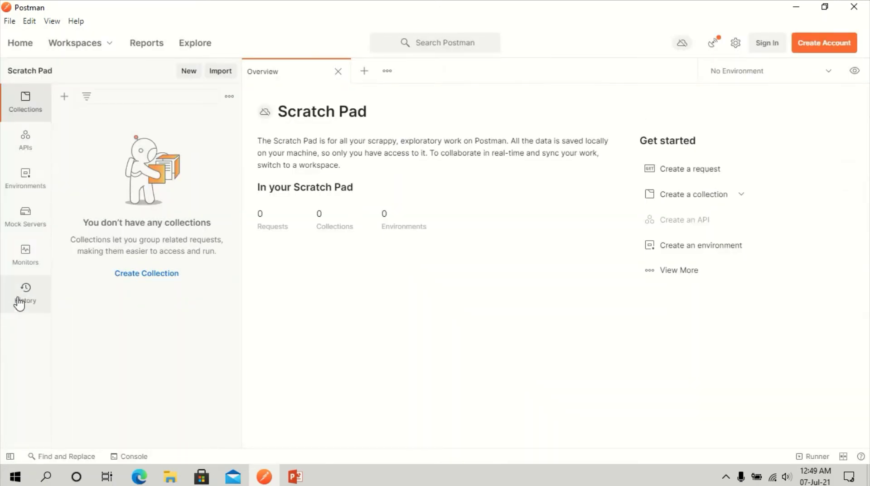
pyautogui.click(19, 301)
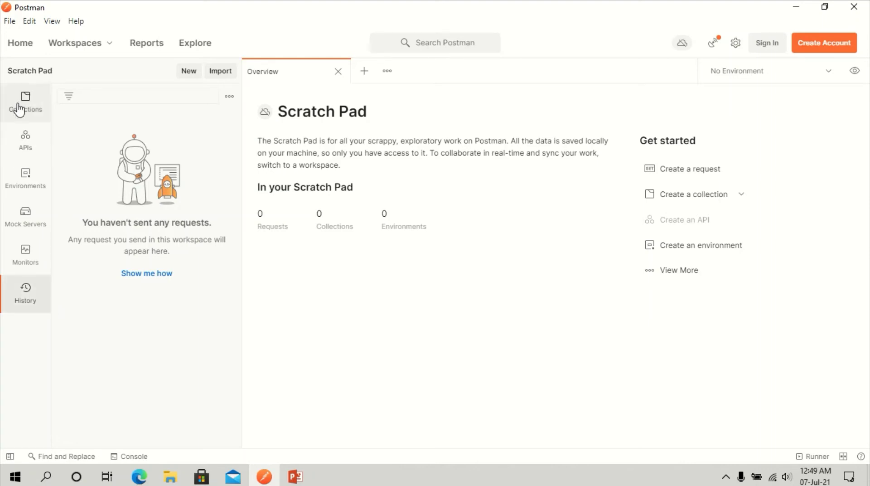
pyautogui.moveTo(16, 109); pyautogui.dragTo(32, 112)
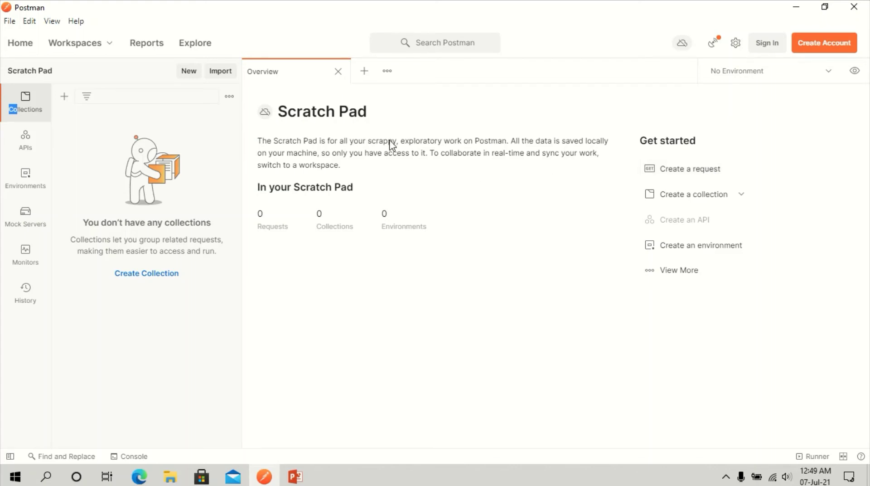
# Create a new HTTP request and look through its available request methods, leaving GET selected
pyautogui.click(675, 170)
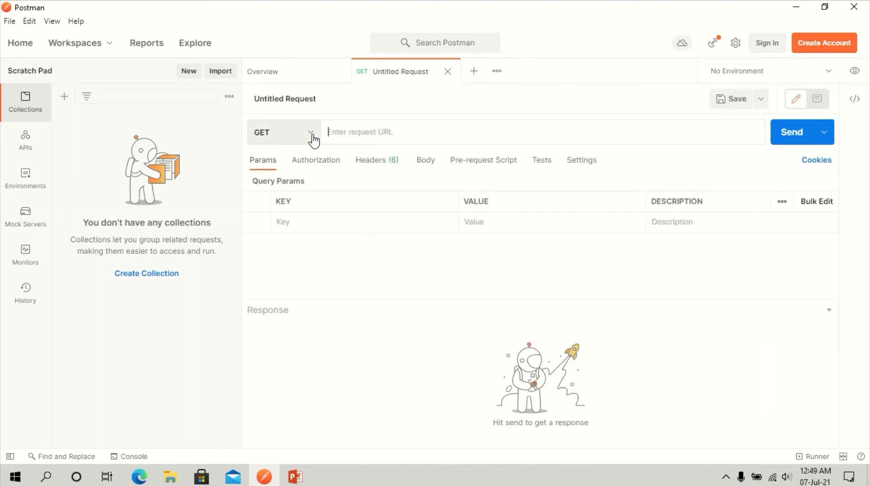
pyautogui.click(312, 136)
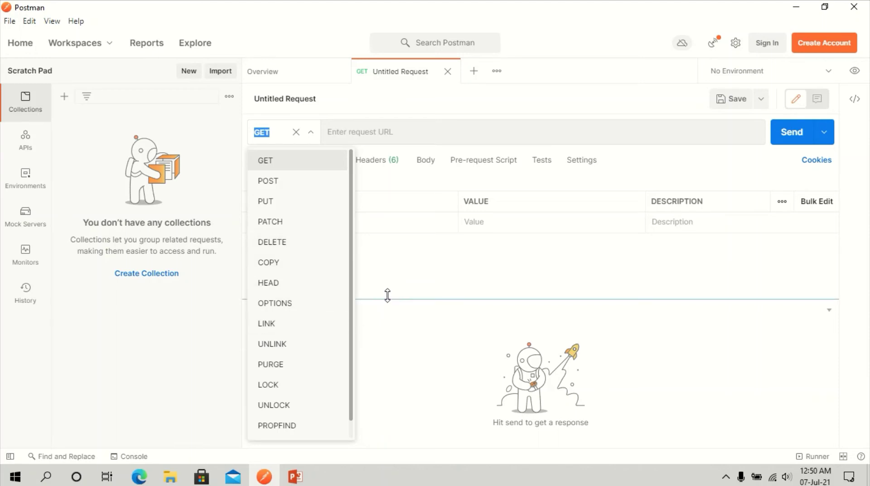
pyautogui.scroll(-1, 307, 284)
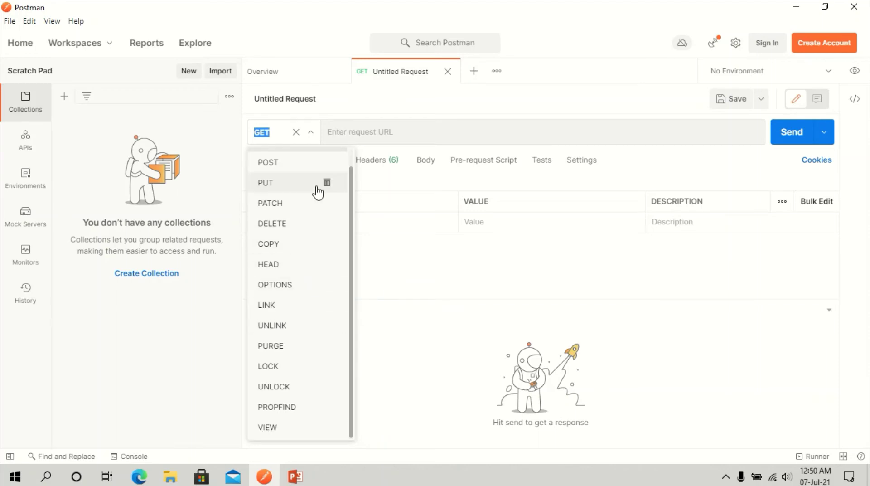
pyautogui.scroll(1, 341, 317)
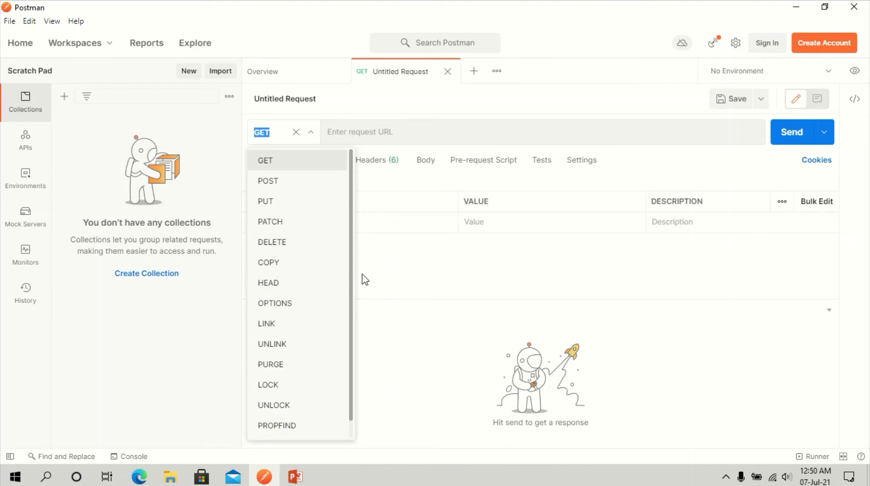
pyautogui.click(371, 263)
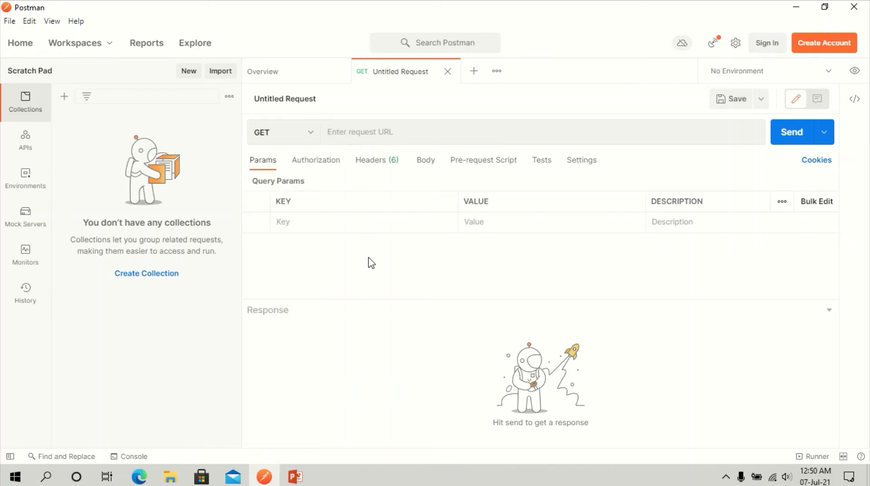
# Examine the untitled request's URL field and its additional send and save options
pyautogui.click(372, 133)
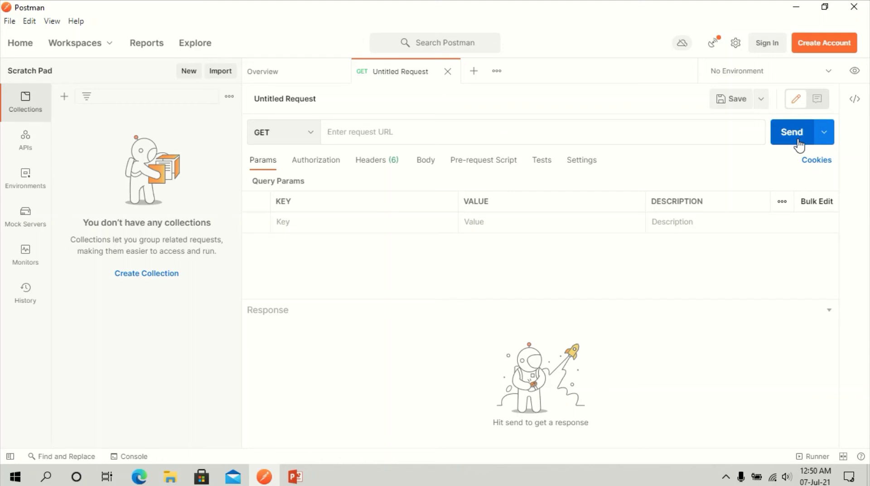
pyautogui.click(824, 135)
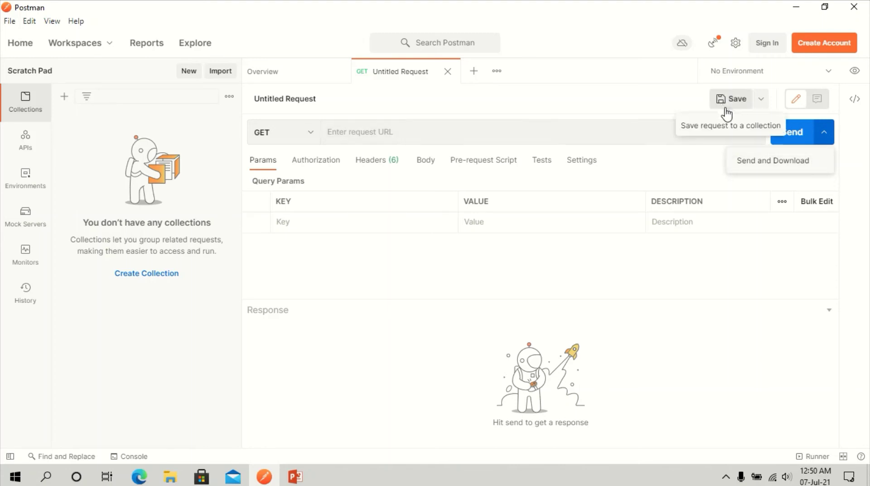
pyautogui.click(760, 104)
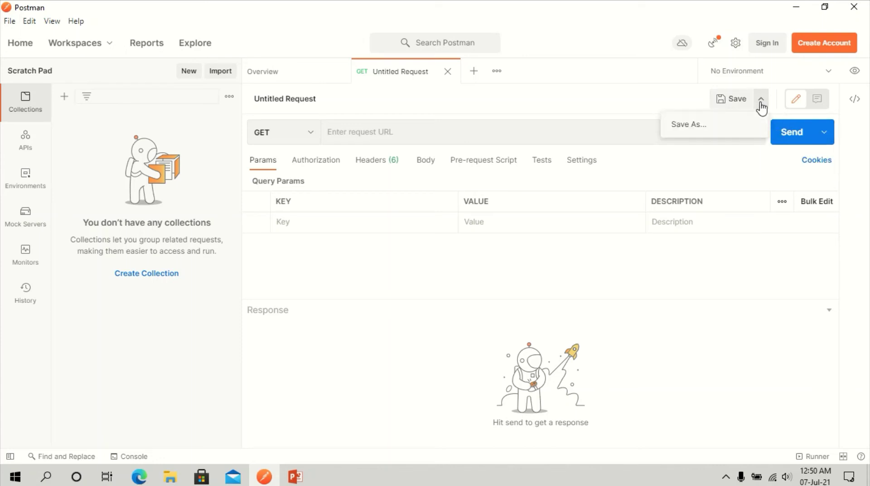
pyautogui.click(678, 94)
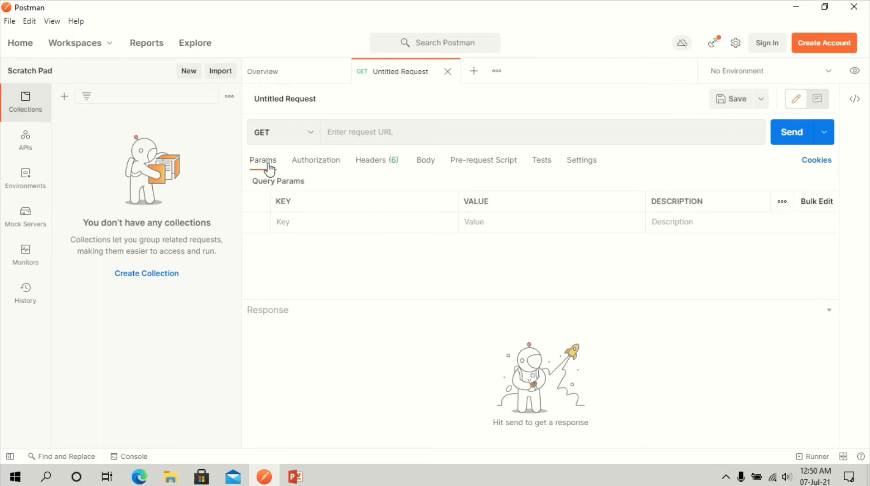
# Examine the request's query parameter fields and the available authorization types
pyautogui.click(284, 220)
pyautogui.click(468, 223)
pyautogui.click(478, 221)
pyautogui.click(310, 161)
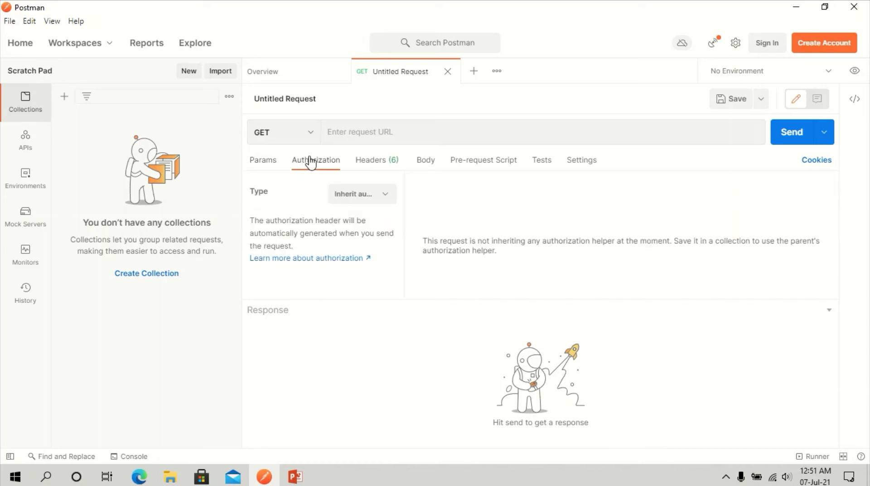
pyautogui.click(386, 195)
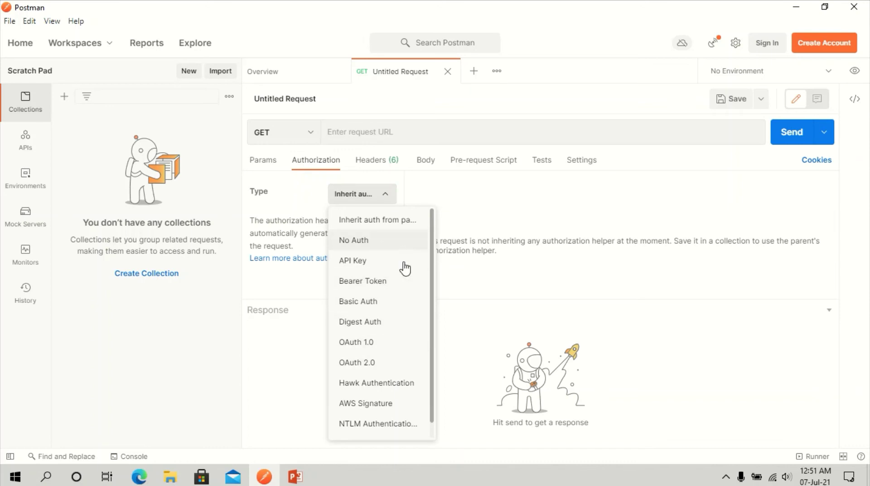
pyautogui.click(462, 276)
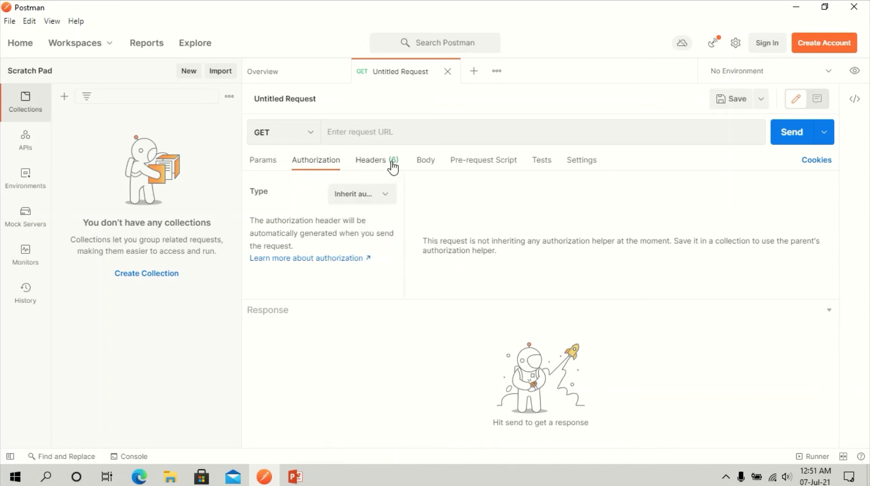
# Examine the request's header key and value fields and its body format options
pyautogui.click(393, 167)
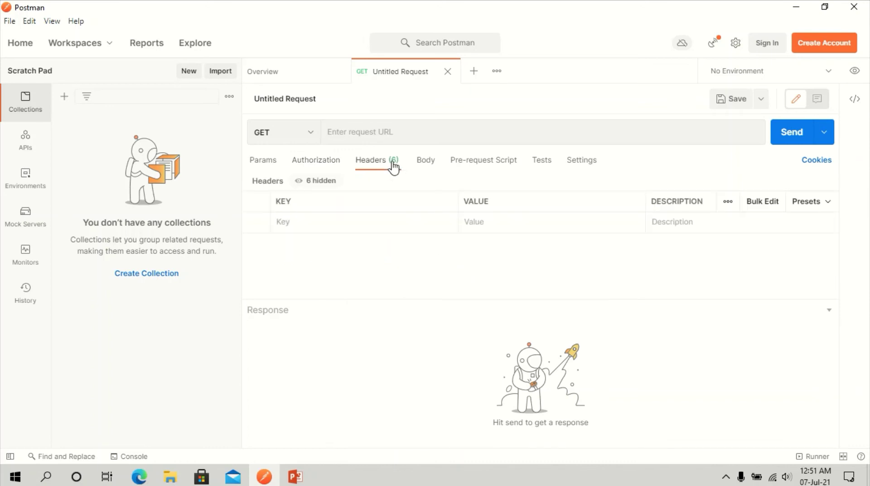
pyautogui.click(393, 224)
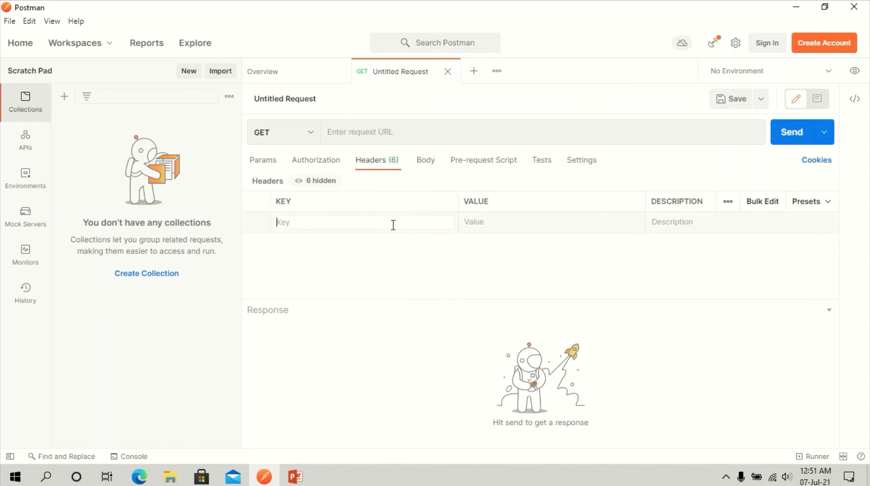
pyautogui.click(480, 222)
pyautogui.click(421, 167)
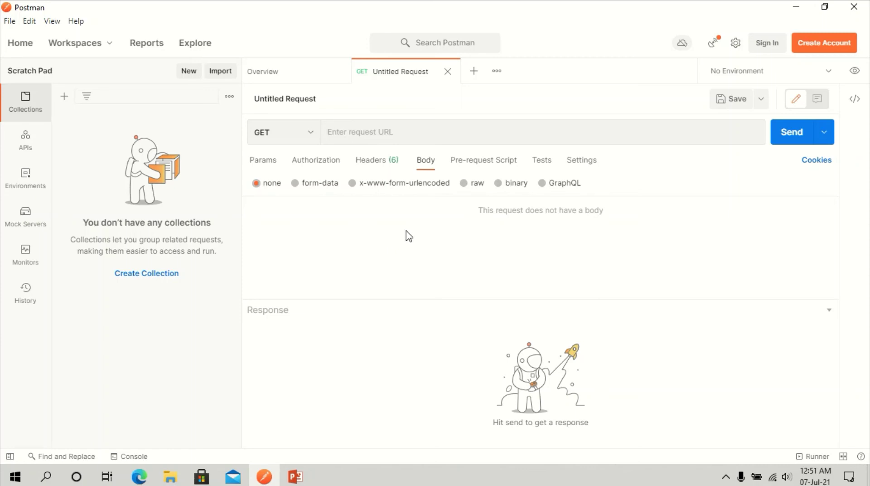
# Look through the code snippets offered for the request's pre-request script and its tests
pyautogui.click(483, 167)
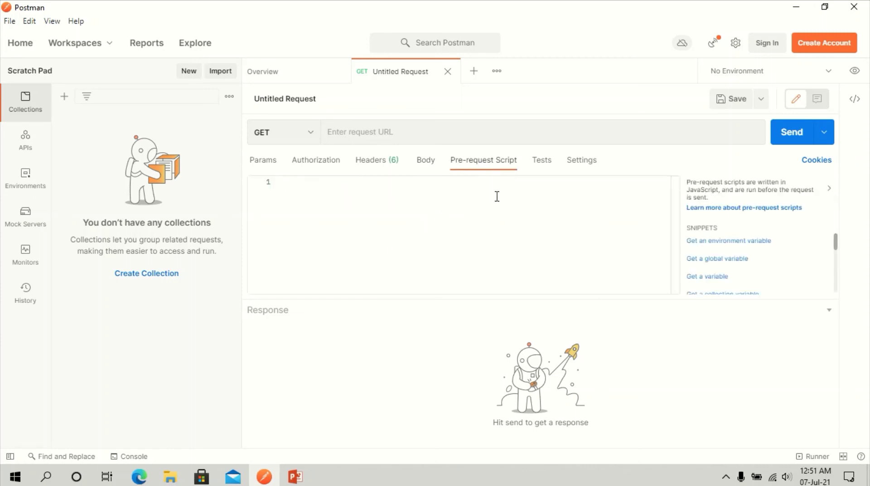
pyautogui.scroll(-5, 777, 249)
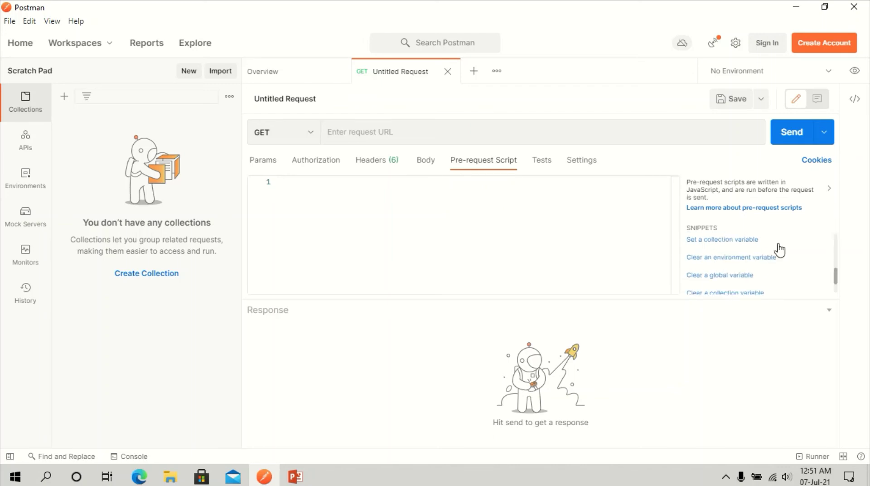
pyautogui.scroll(5, 757, 271)
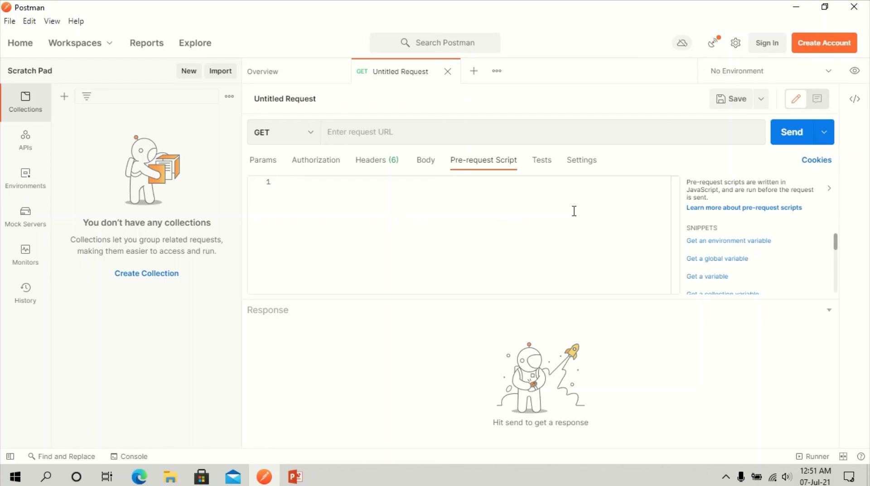
pyautogui.click(545, 164)
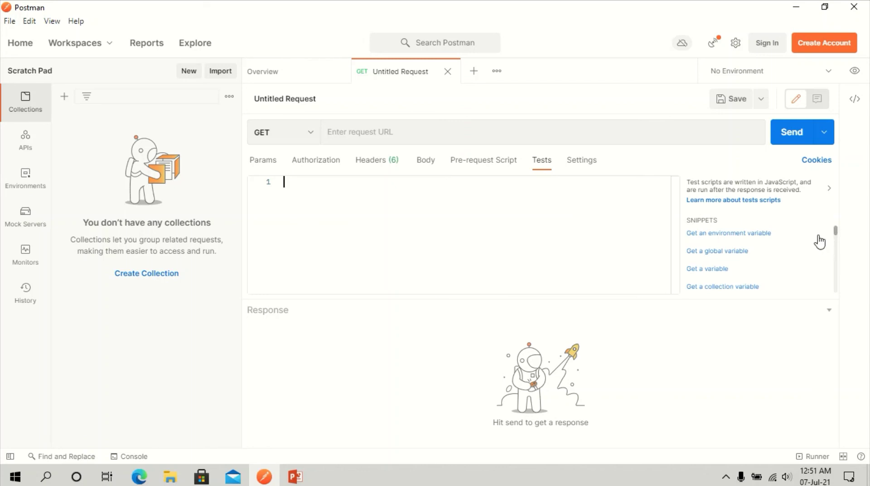
pyautogui.scroll(-2, 817, 241)
pyautogui.scroll(-1, 756, 259)
pyautogui.scroll(-3, 756, 272)
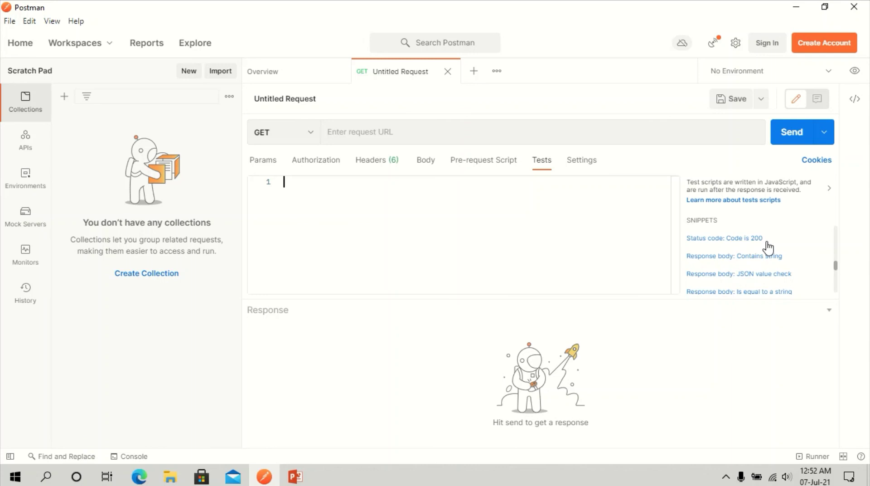
pyautogui.scroll(-3, 767, 248)
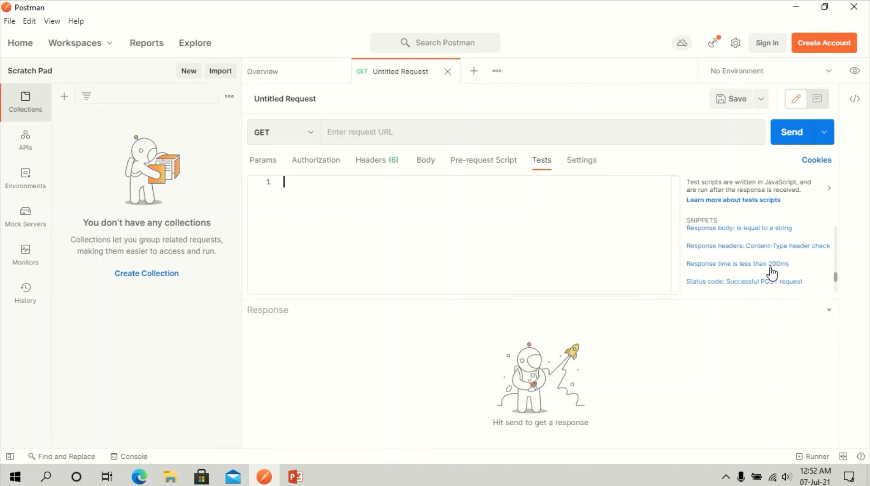
# Review the request's settings, switching Remove referer header on redirect on and back off, and revisit the Scratch Pad overview
pyautogui.click(590, 169)
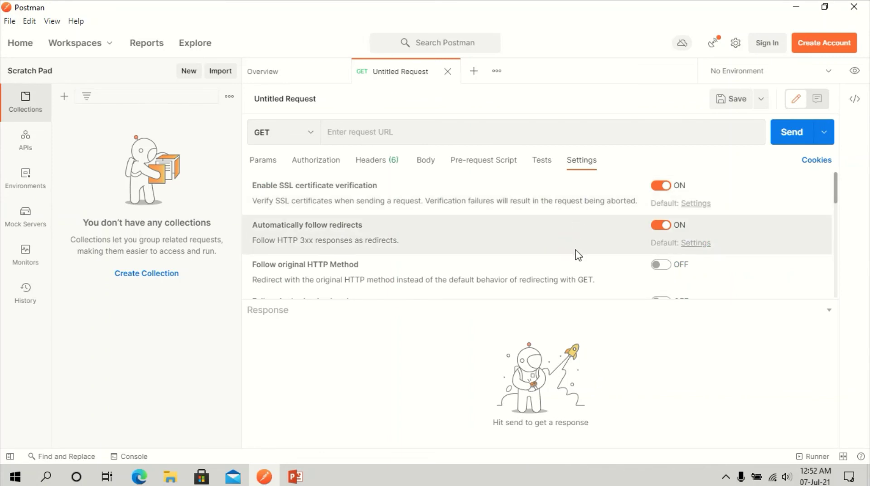
pyautogui.scroll(-2, 577, 253)
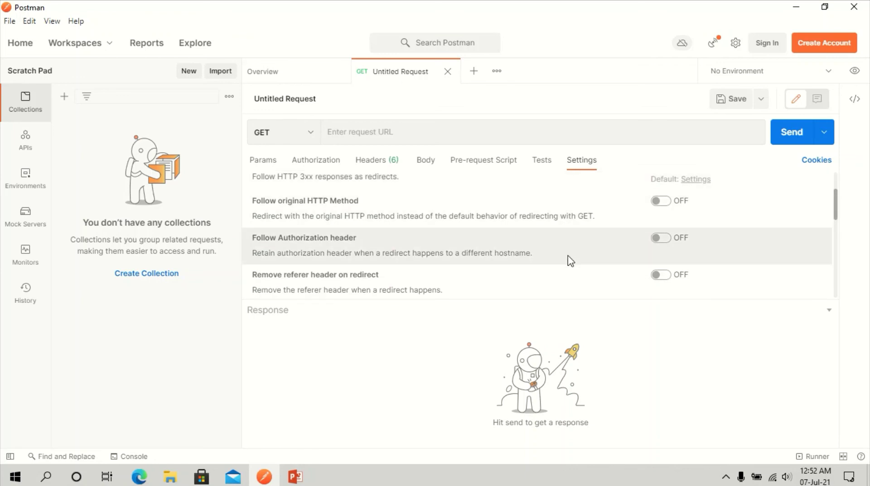
pyautogui.scroll(-2, 570, 260)
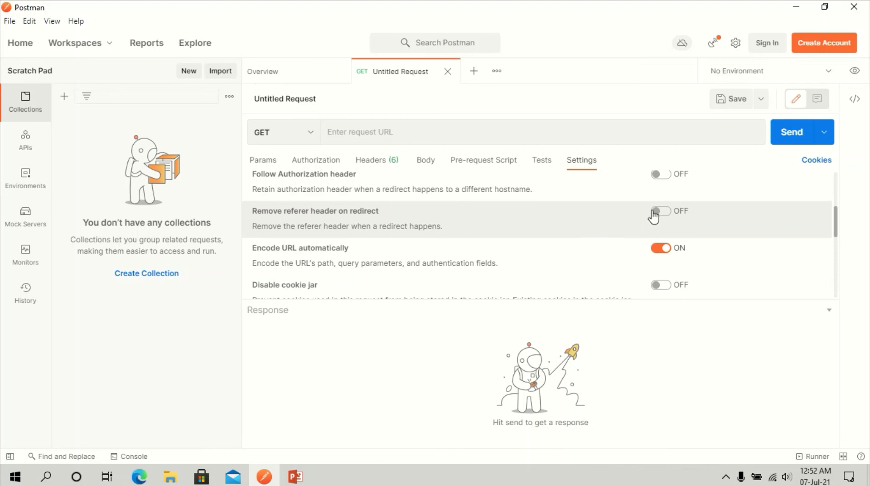
pyautogui.click(658, 212)
pyautogui.click(658, 211)
pyautogui.scroll(2, 585, 232)
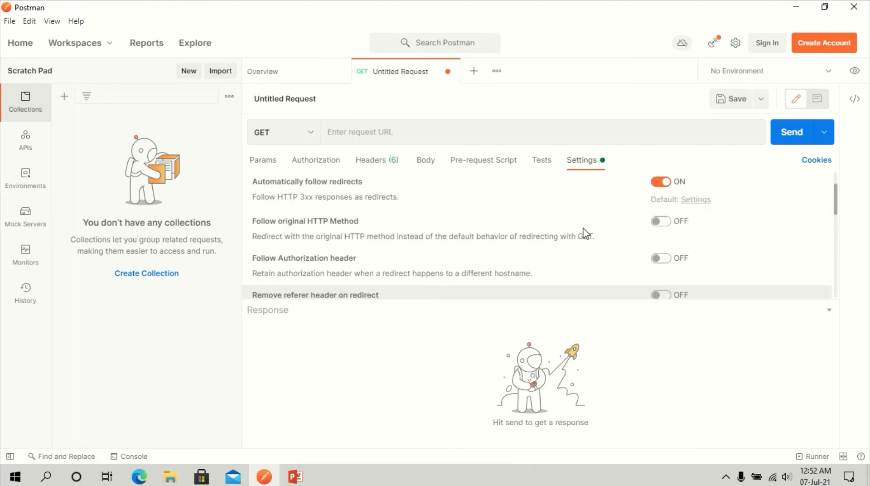
pyautogui.scroll(1, 584, 232)
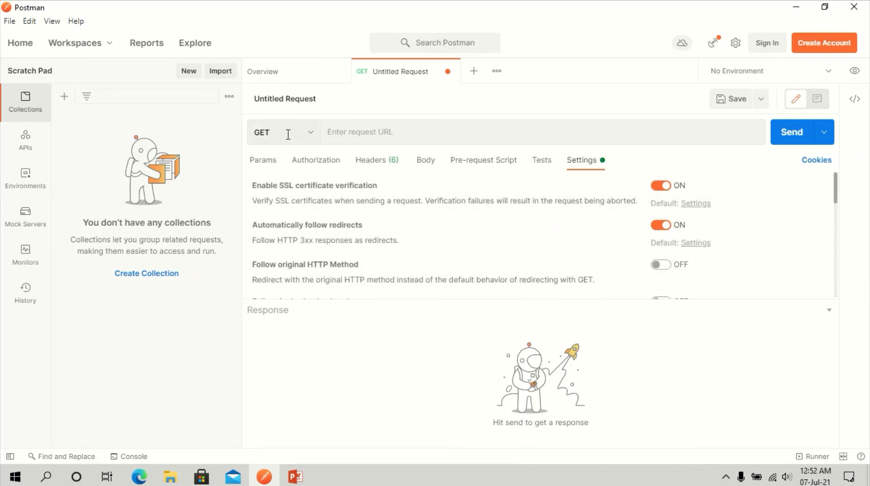
pyautogui.click(278, 73)
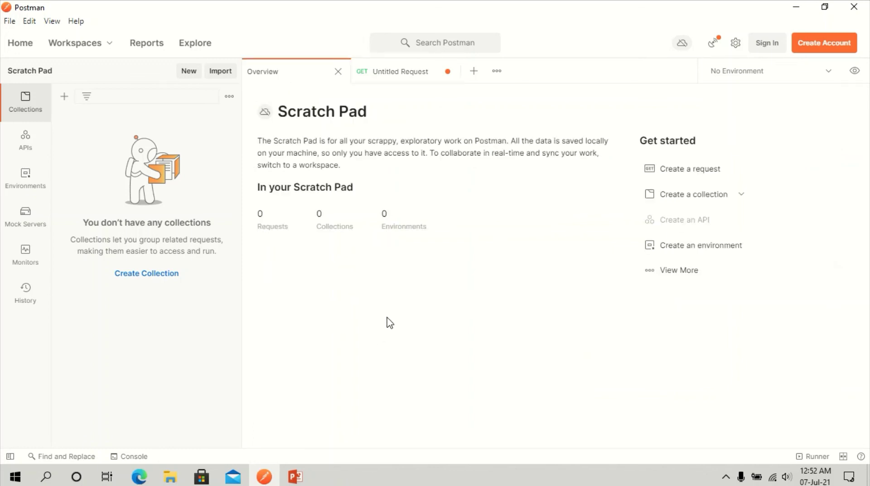
pyautogui.click(406, 80)
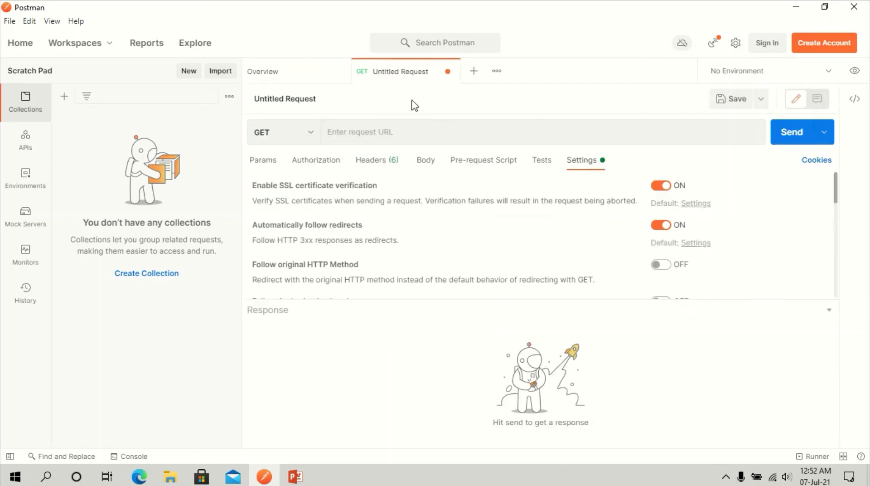